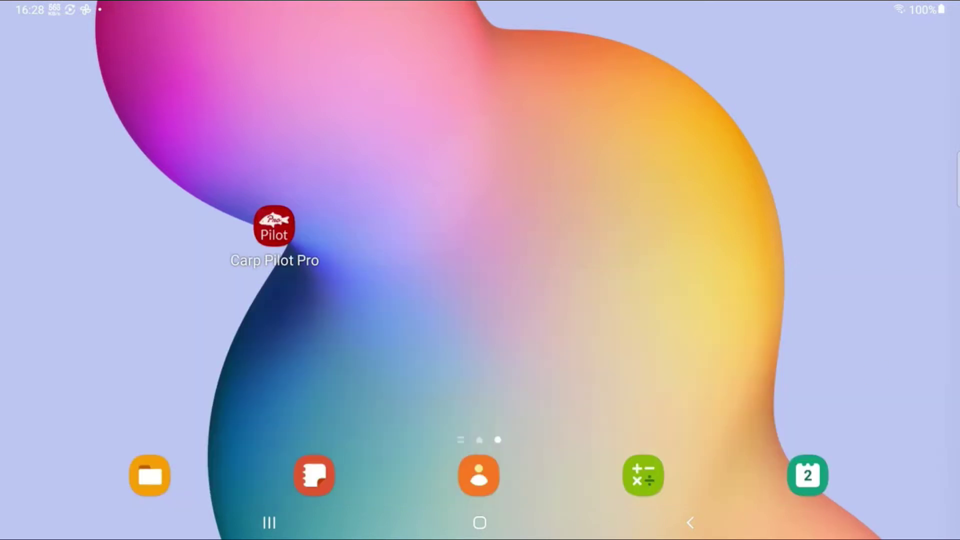
In Edge's Complete Parameter List, find SERIAL1_PROTOCOL and copy its MAVLink2 entry.
drag(957, 56, 634, 60)
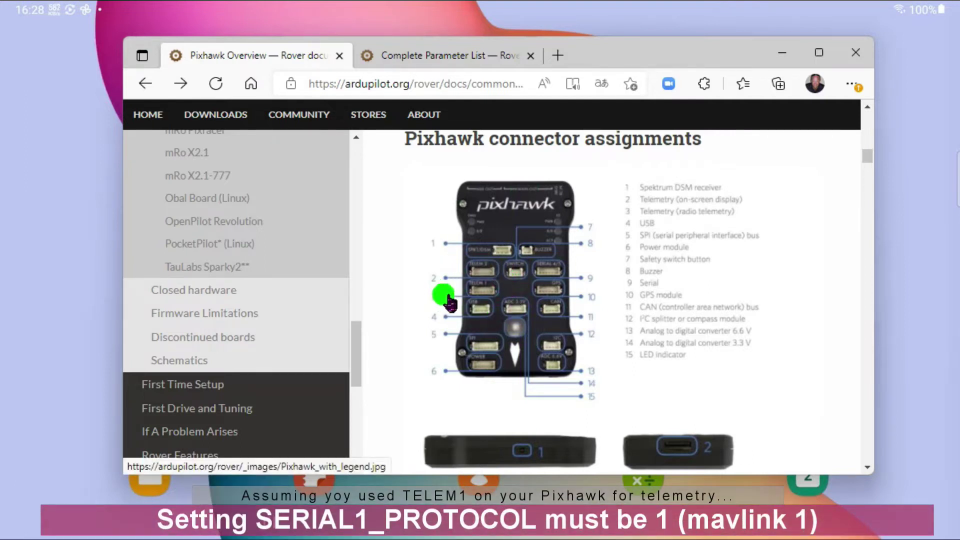
click(436, 55)
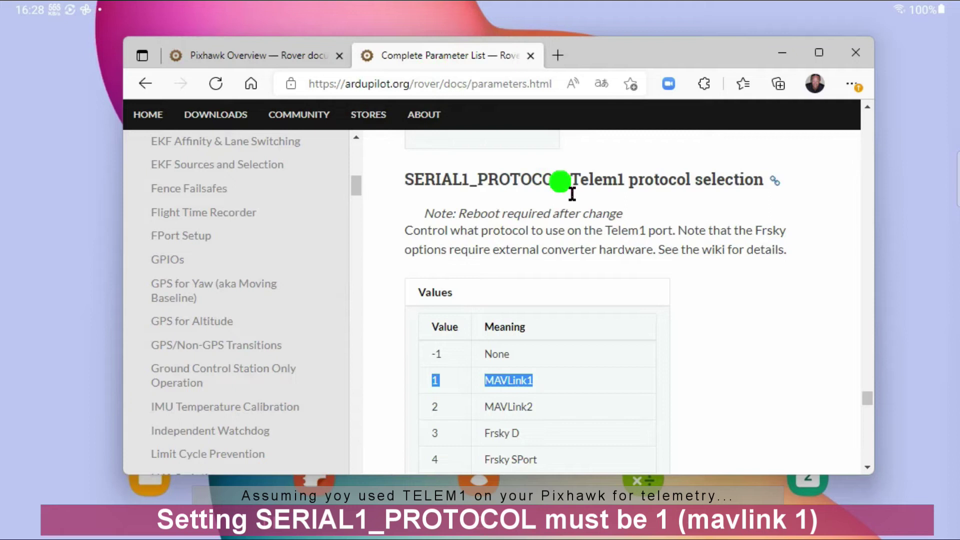
drag(560, 181, 481, 187)
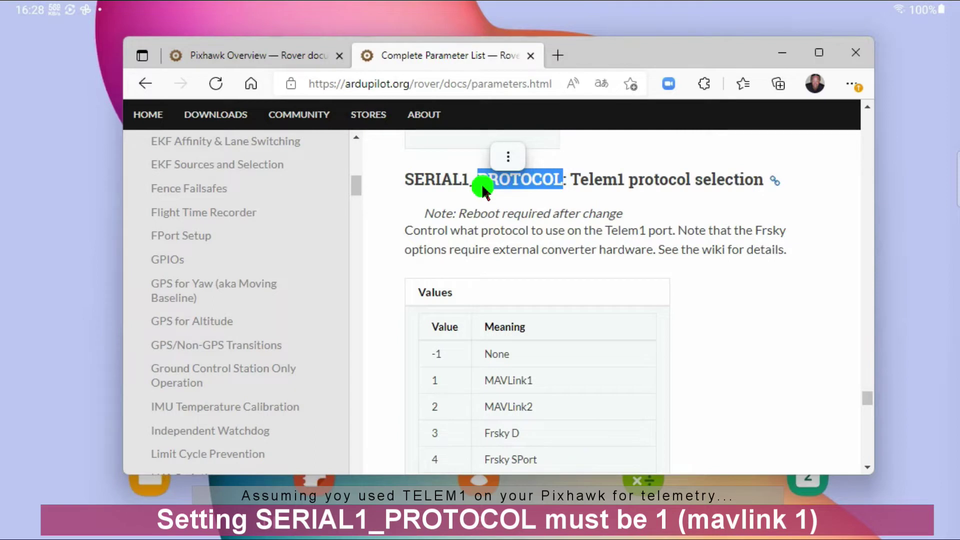
drag(533, 406, 431, 406)
click(456, 377)
click(541, 381)
Highlight MAVLink1 (value 1) for SERIAL1_PROTOCOL, then bring Mission Planner forward.
drag(536, 377, 448, 388)
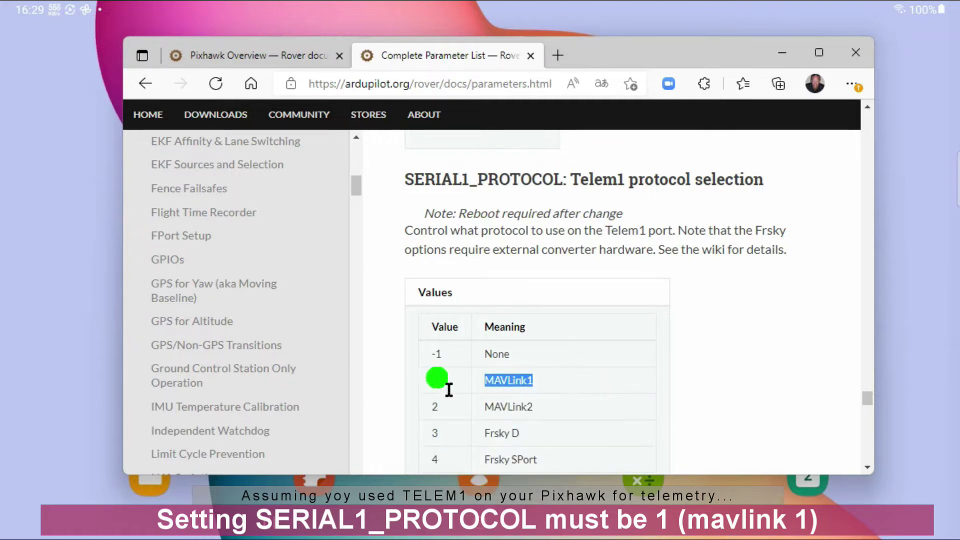
click(585, 337)
click(587, 341)
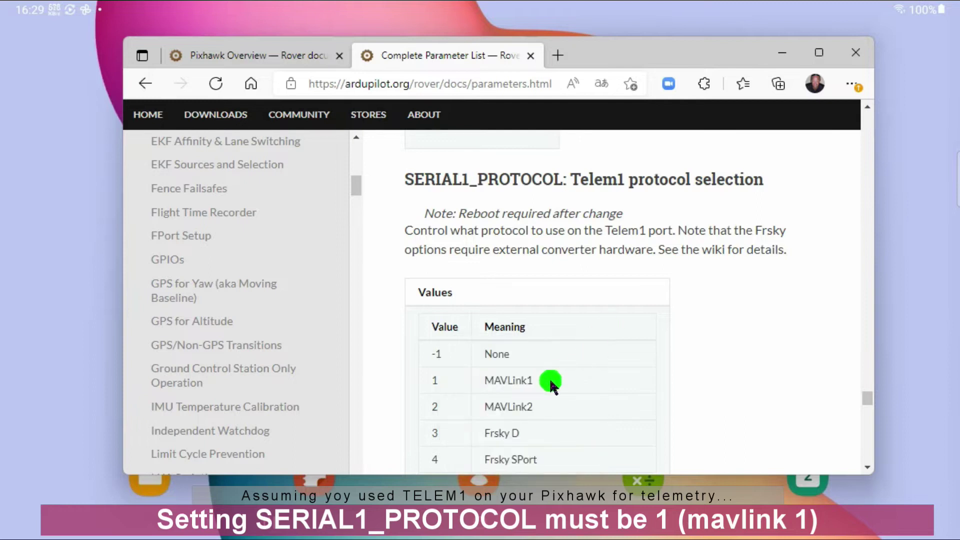
drag(535, 380, 479, 386)
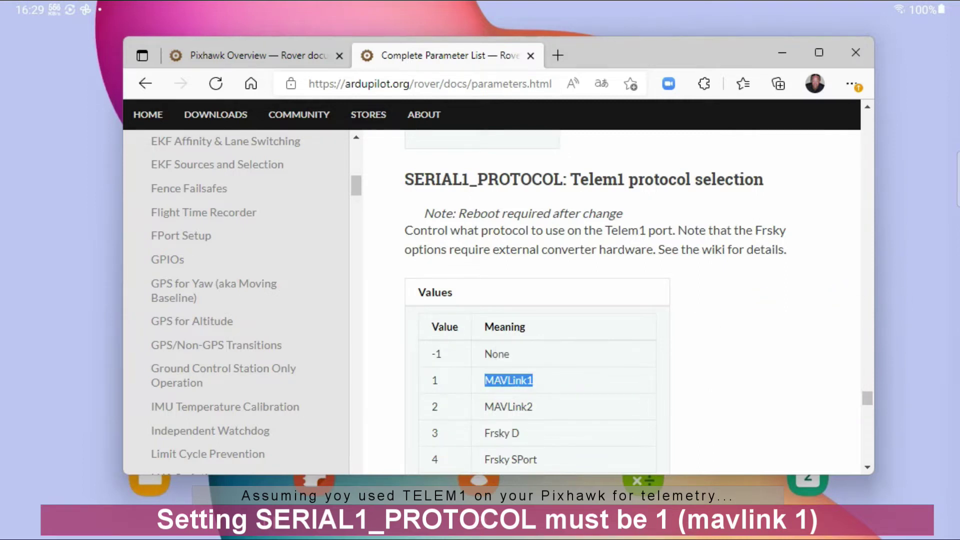
key(alt+Tab)
drag(825, 132, 559, 69)
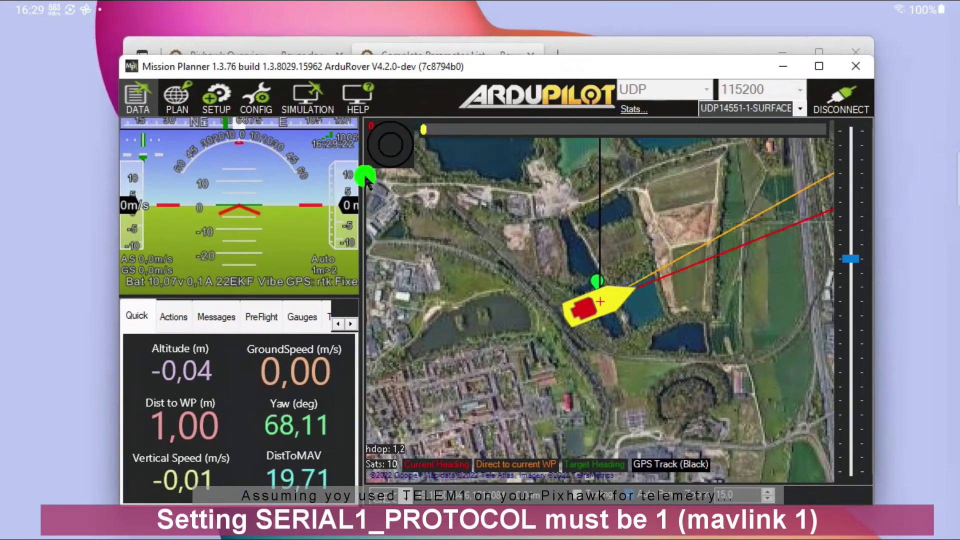
Show the Full Parameter Tree of ArduRover parameters on the Config page.
click(266, 106)
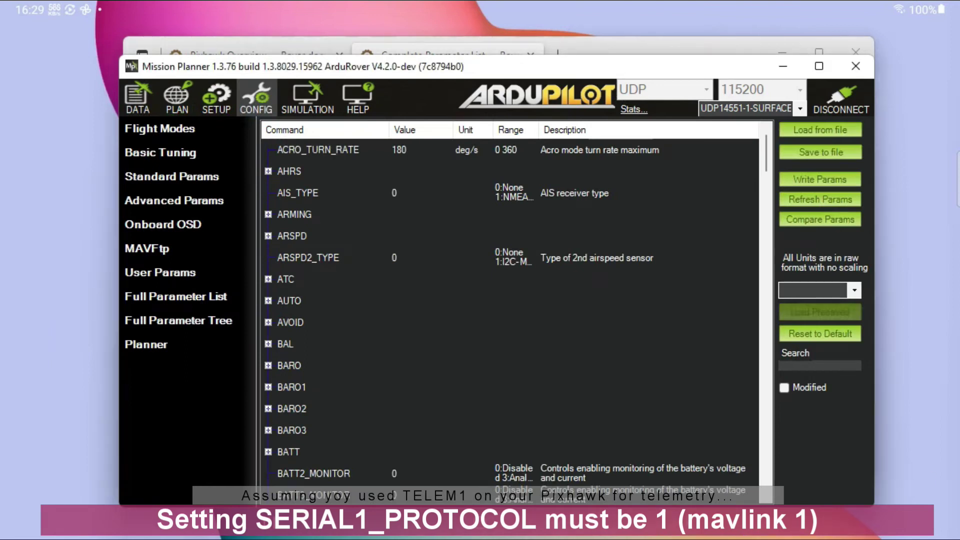
click(175, 320)
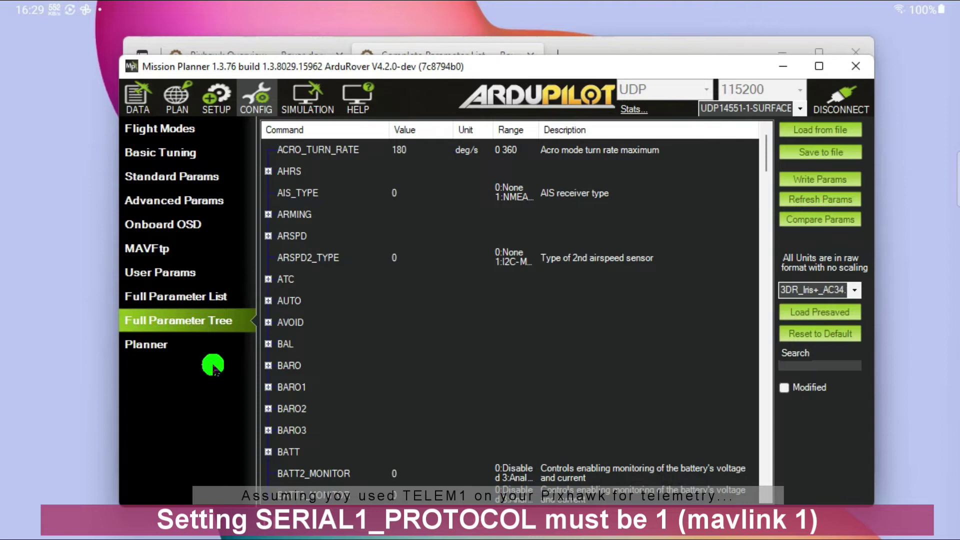
Search parameters for 'serial1' and change SERIAL1_PROTOCOL's value to 1.
click(791, 369)
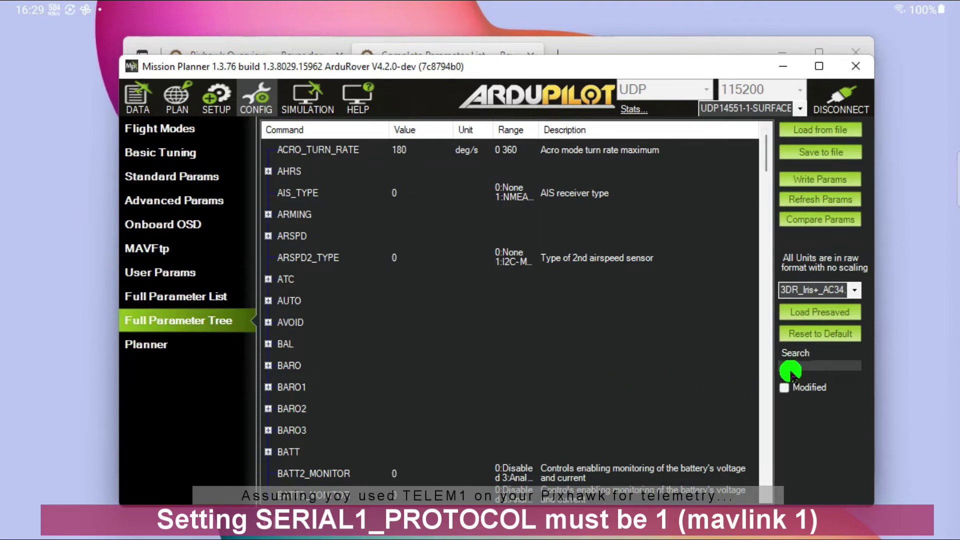
text(serial1)
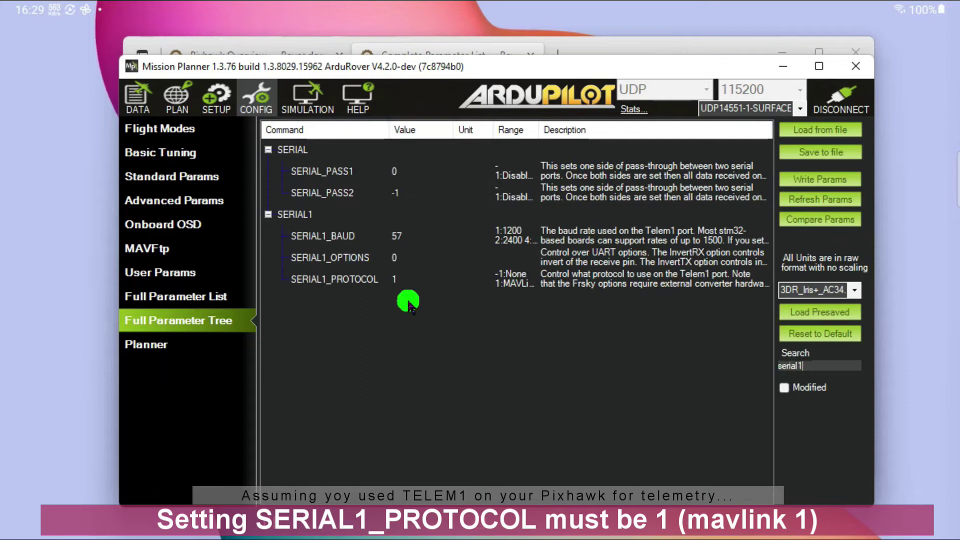
double_click(394, 283)
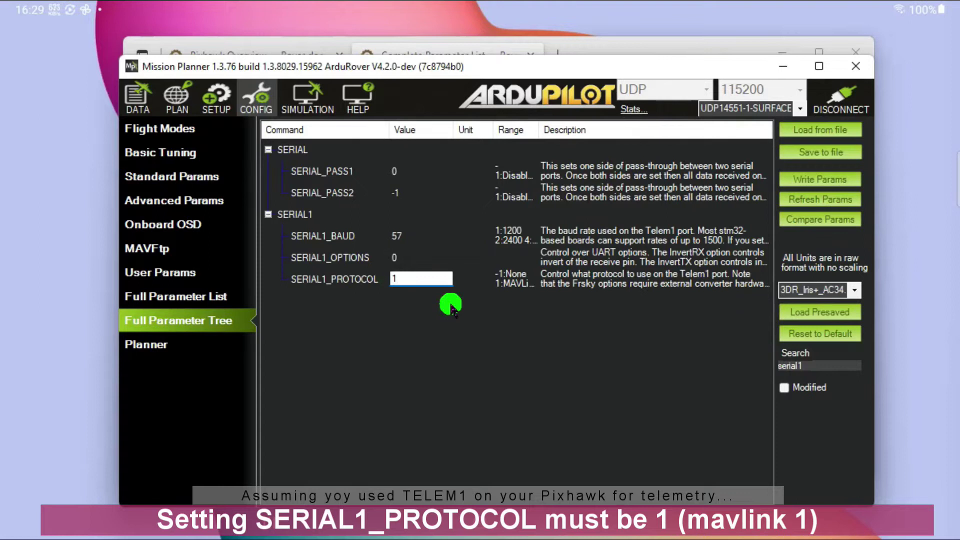
key(BackSpace)
text(2)
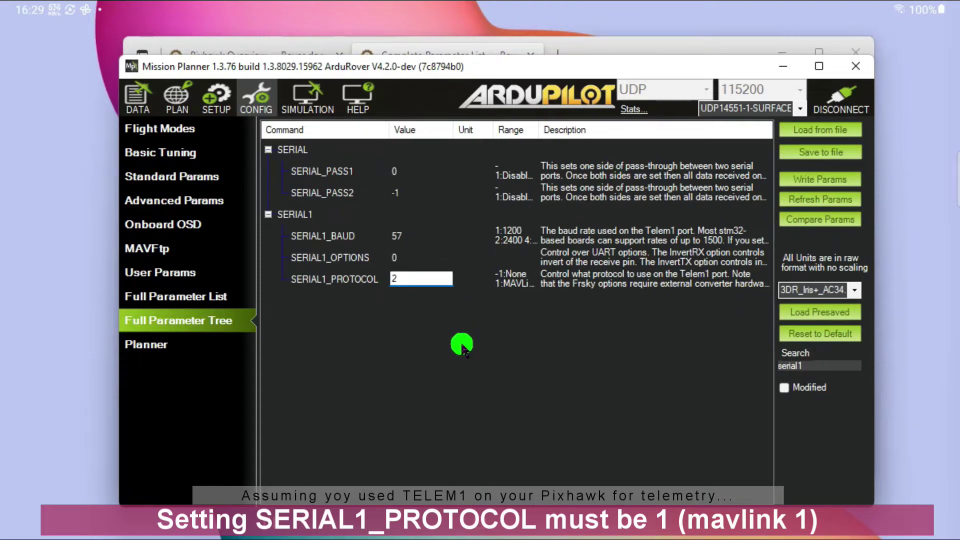
key(BackSpace)
text(1)
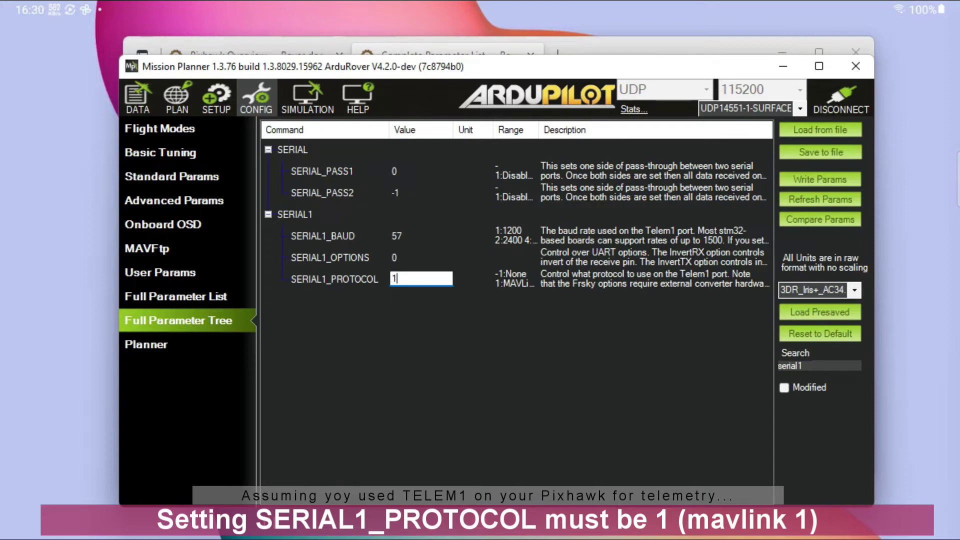
Write the SERIAL1_PROTOCOL value of 1 to the rover.
click(831, 182)
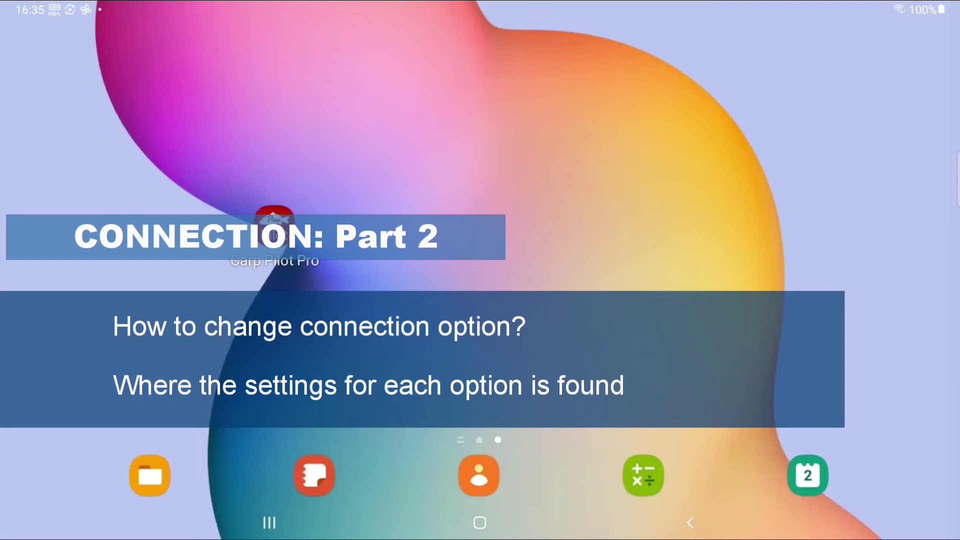
Launch Carp Pilot Pro from the tablet home screen.
click(274, 222)
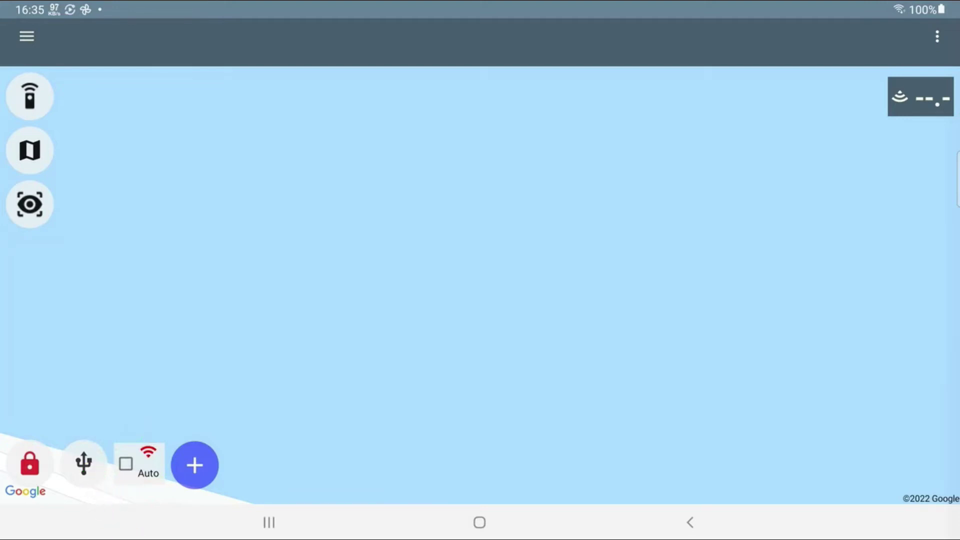
Expand the USB connection button to reveal Bluetooth, USB, TCP and UDP options.
click(83, 464)
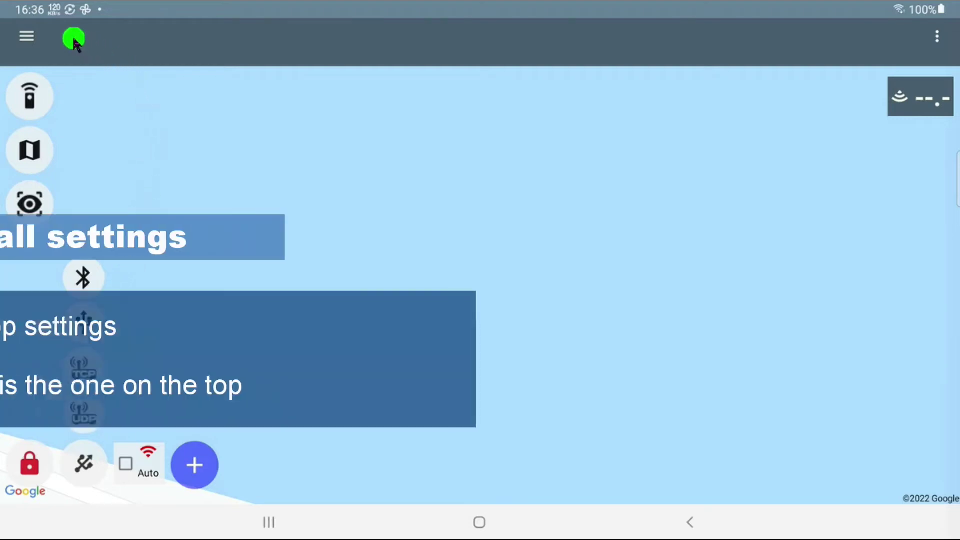
click(74, 40)
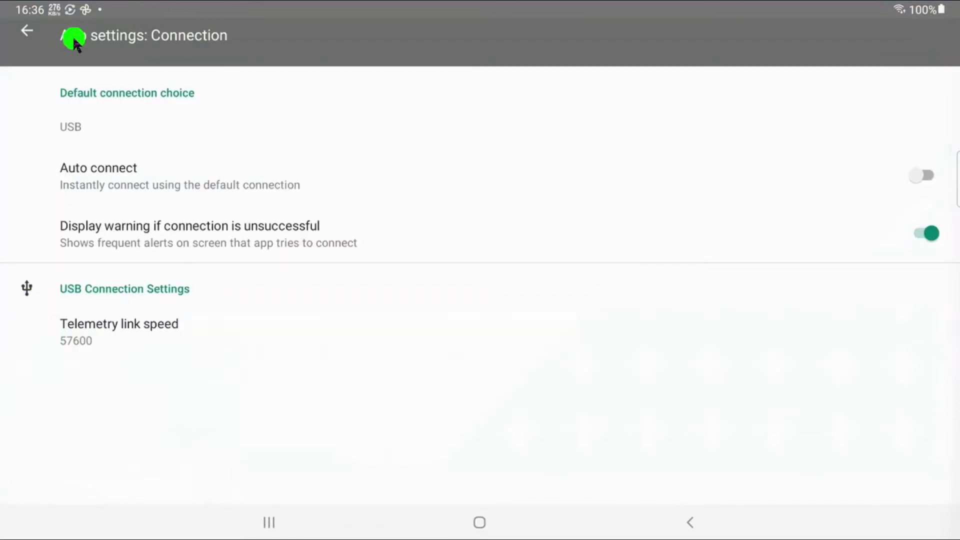
click(29, 35)
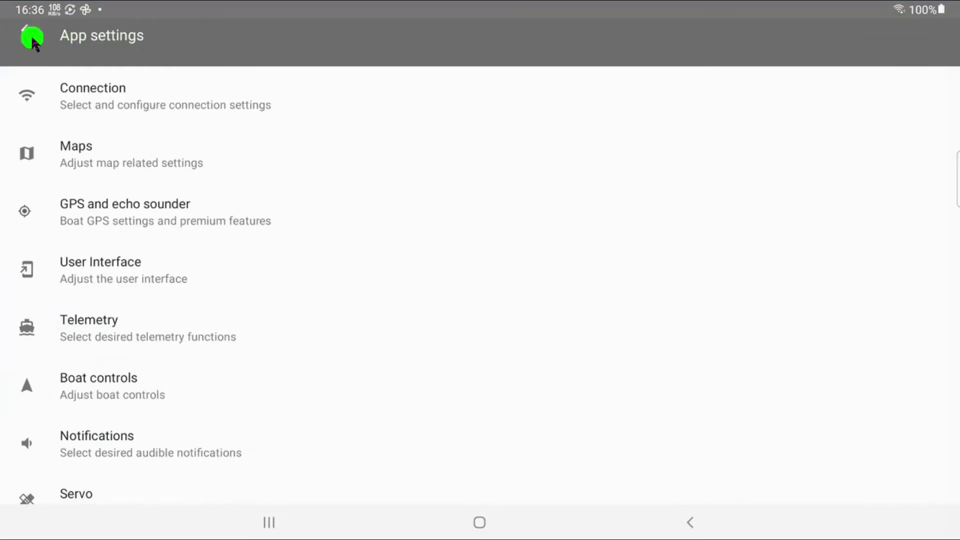
click(27, 31)
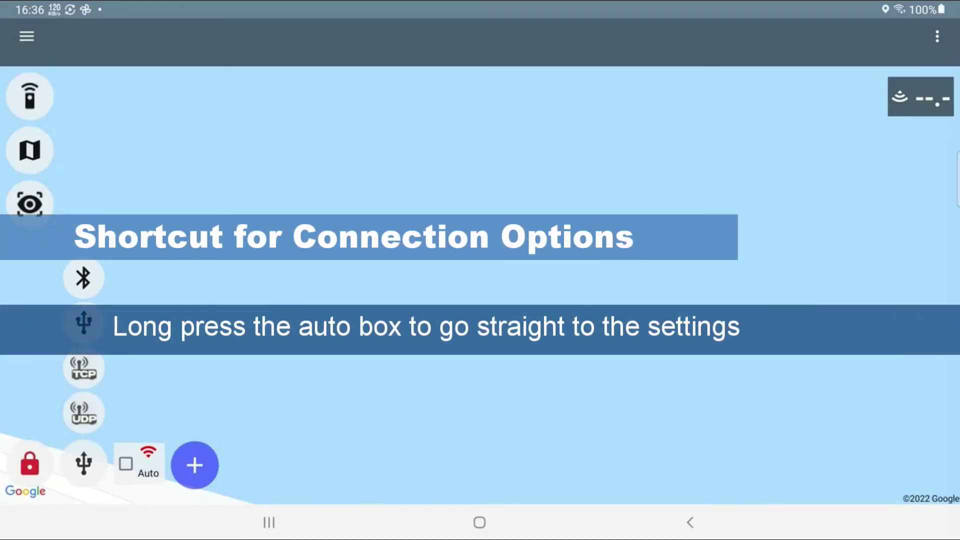
Long-press the Auto checkbox to open the Connection settings directly.
click(155, 484)
click(152, 457)
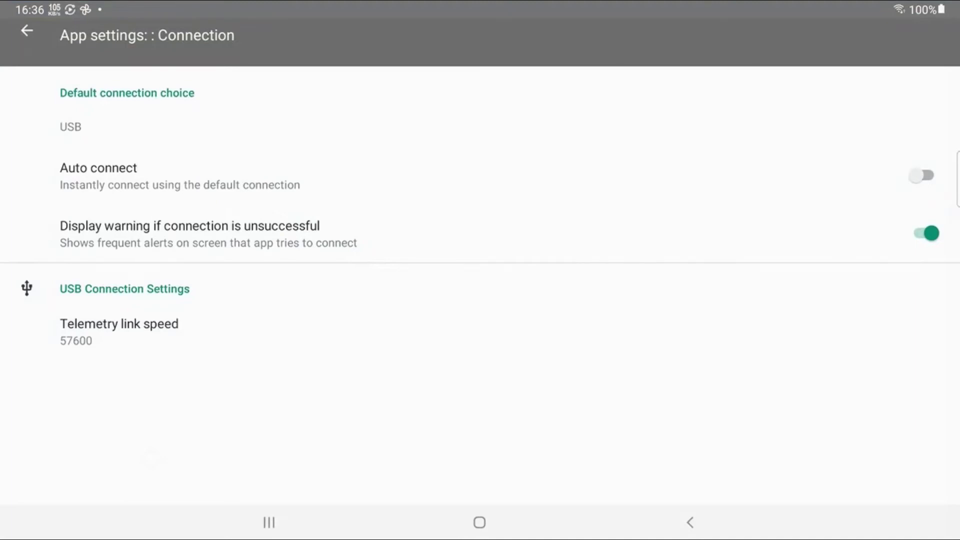
Keep USB as the default connection with telemetry link speed 57600.
click(74, 127)
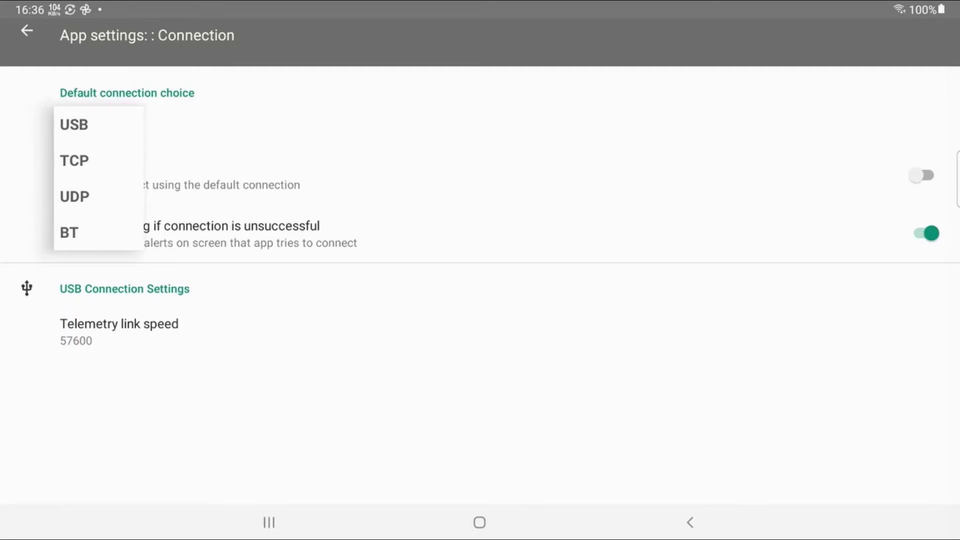
click(75, 124)
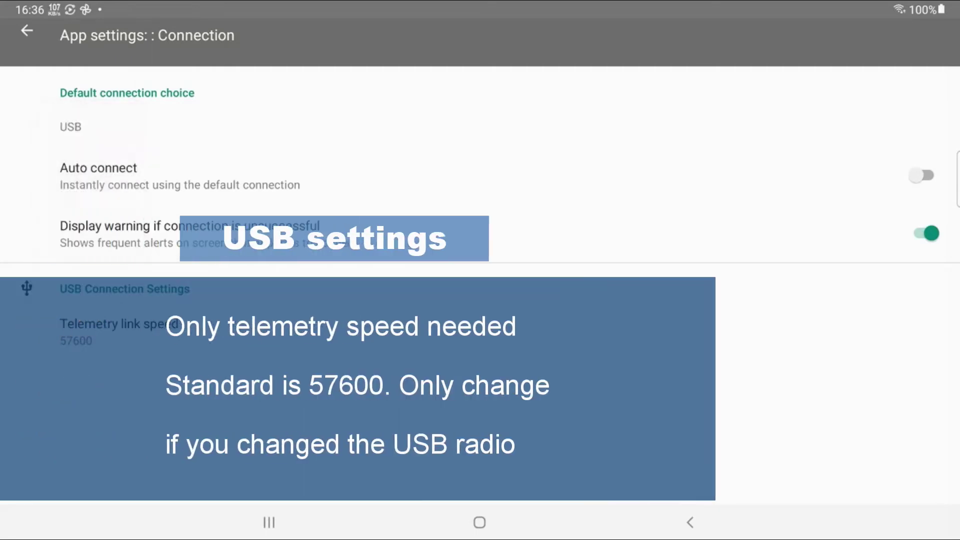
click(118, 330)
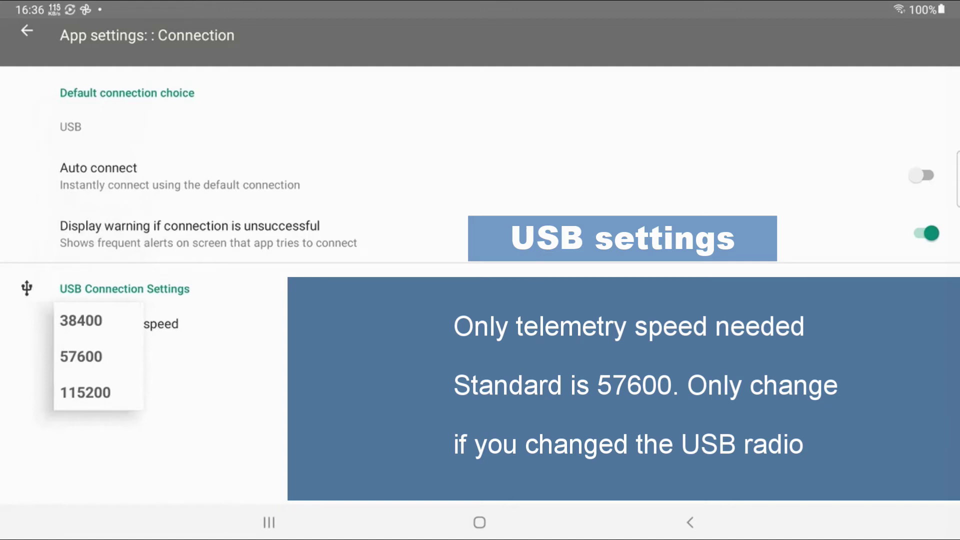
click(265, 327)
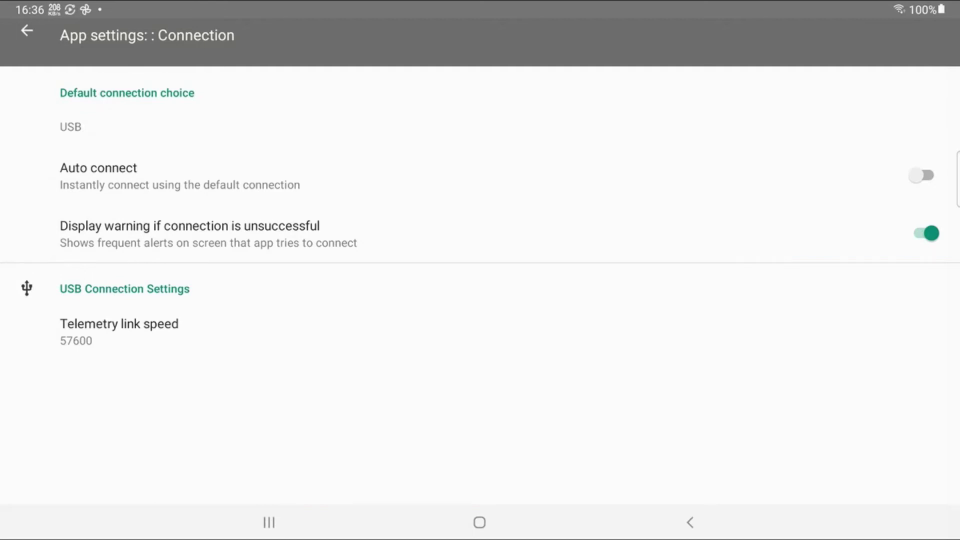
click(73, 119)
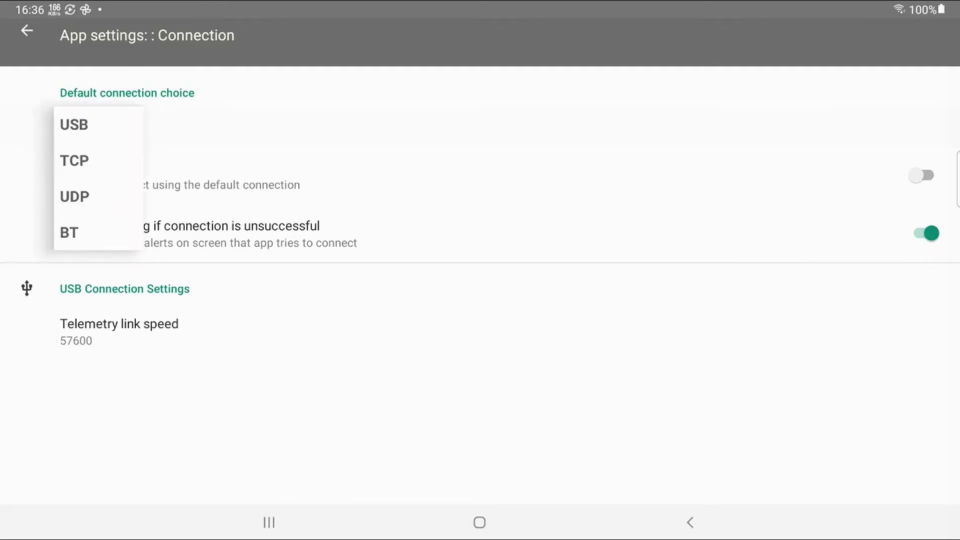
Select BT as the default connection and forget the stored Bluetooth device.
click(70, 230)
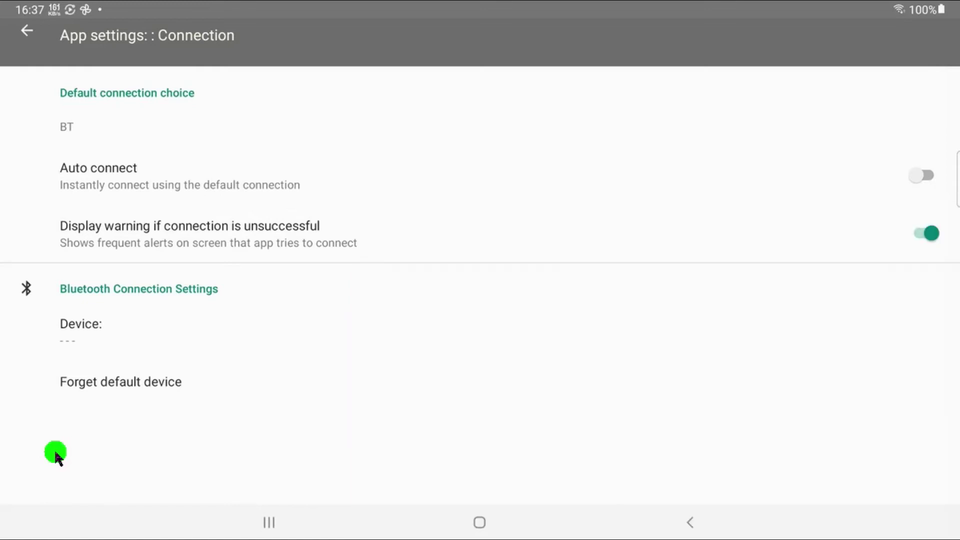
key(Return)
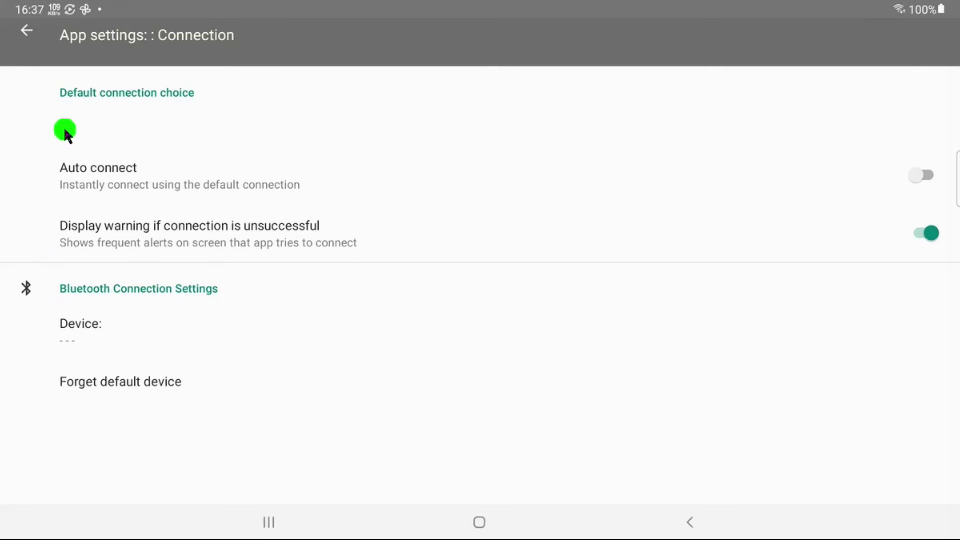
Make UDP the default connection, leaving the UDP server port at 14550.
click(325, 157)
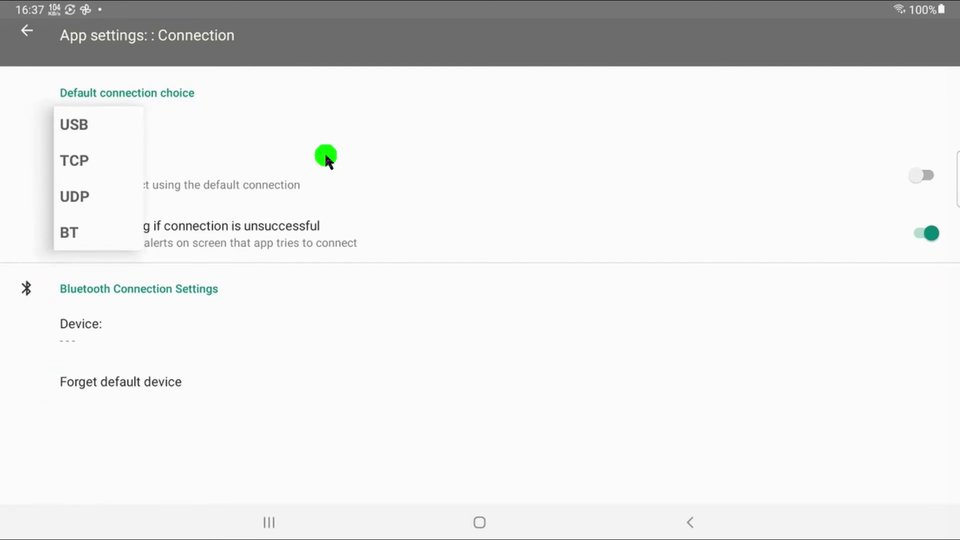
click(74, 196)
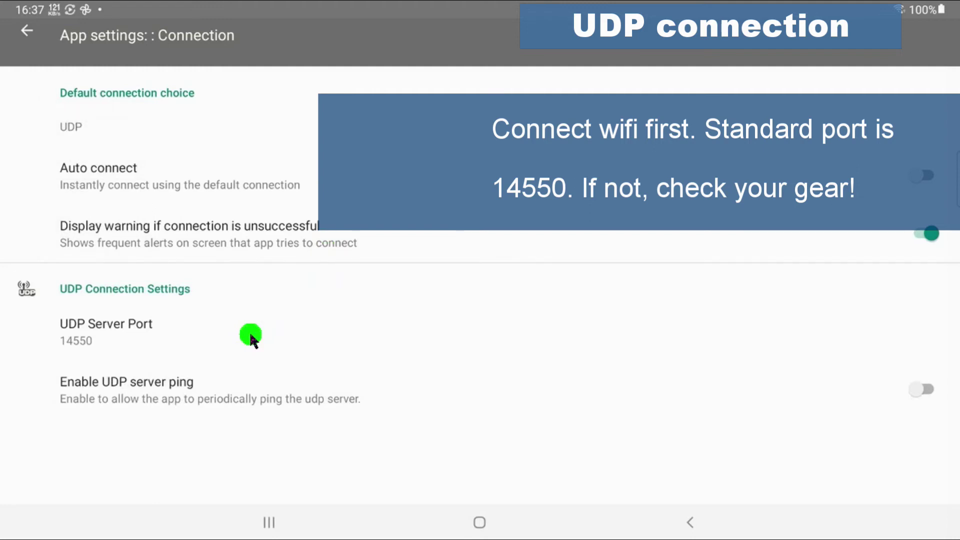
click(251, 337)
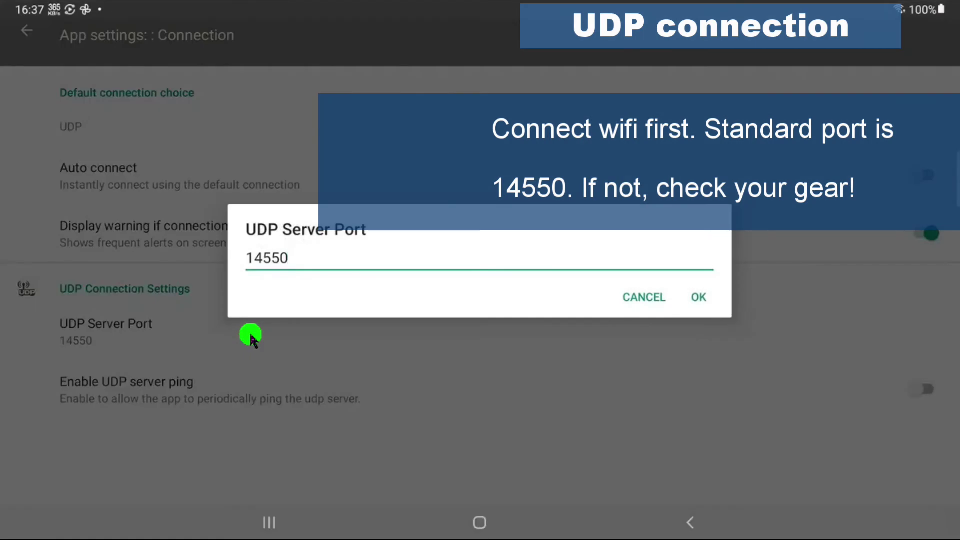
click(250, 331)
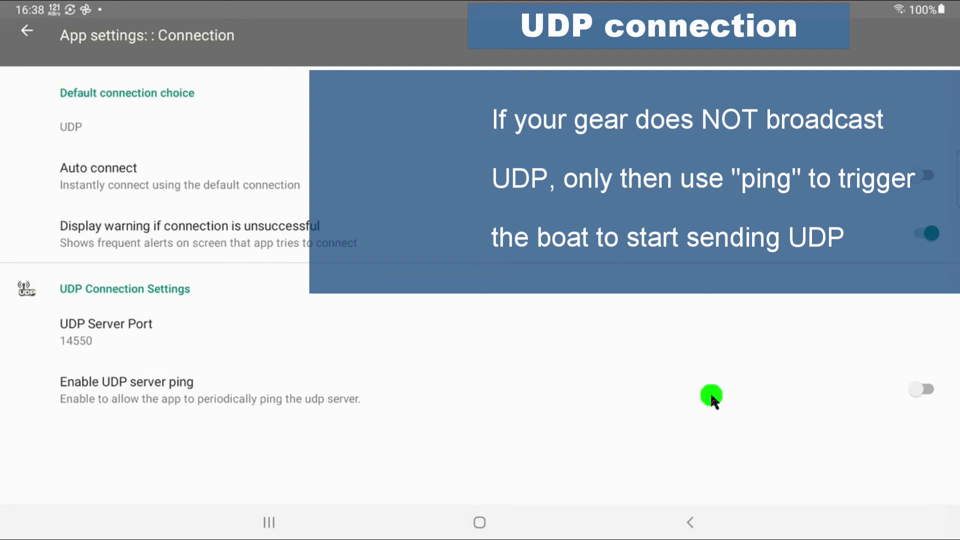
click(712, 397)
drag(107, 372, 102, 269)
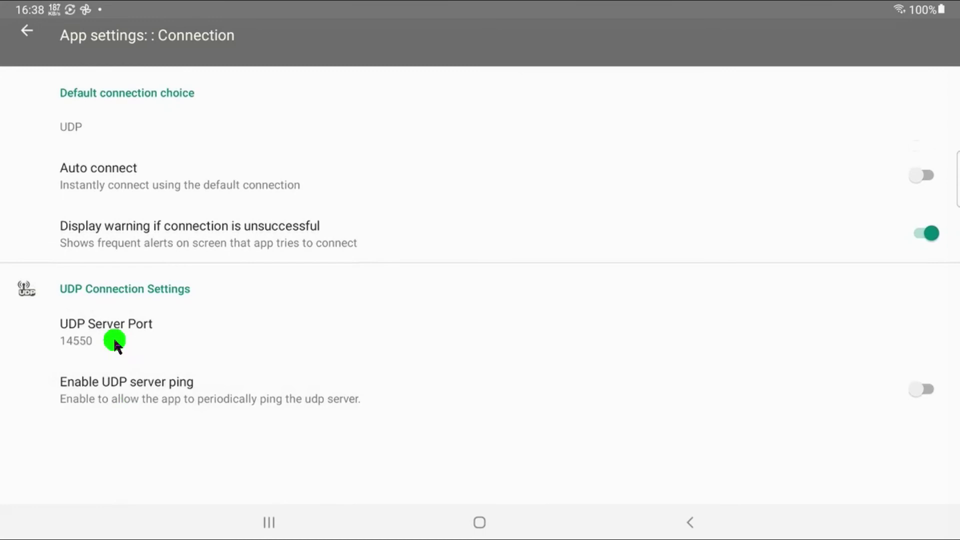
Select TCP as the default connection to 192.168.68.70 port 5762 and leave settings for the map.
click(240, 128)
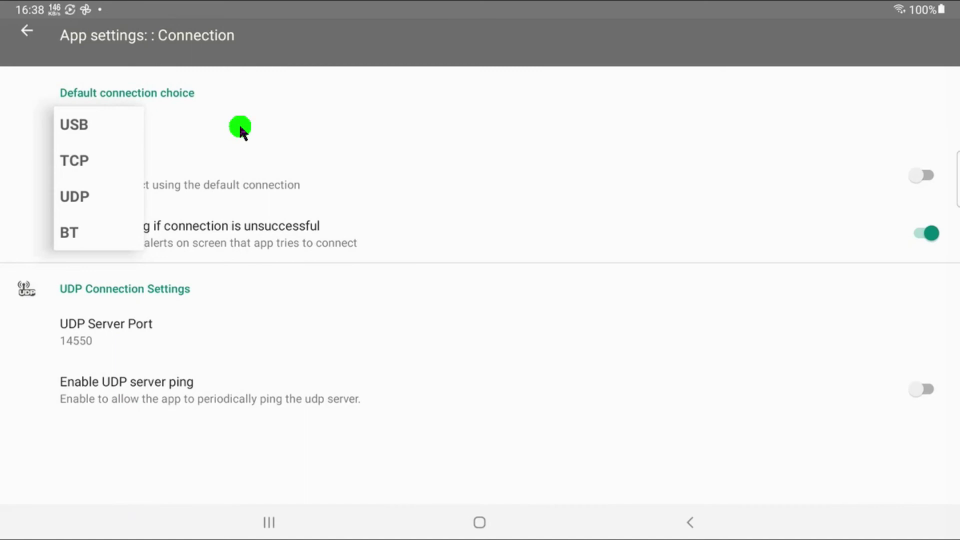
key(Up)
key(Return)
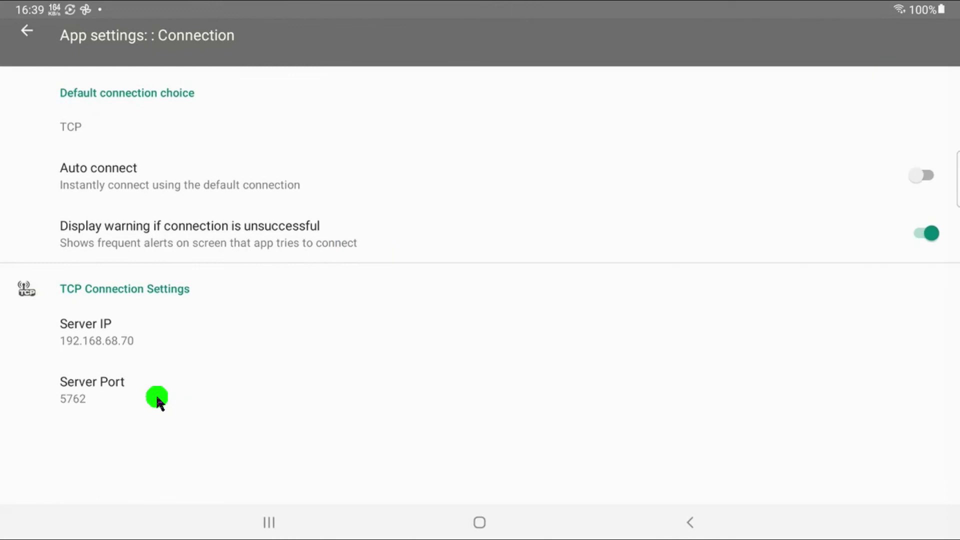
key(Escape)
key(Escape)
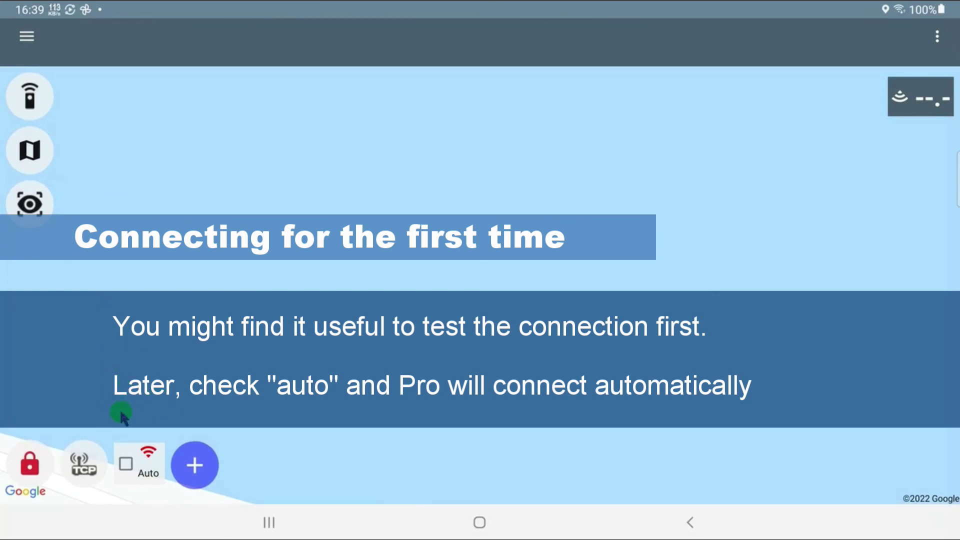
Connect to the boat from the overflow menu, bringing up telemetry with 10.1V battery and waypoints 1 and 2.
click(126, 470)
key(Menu)
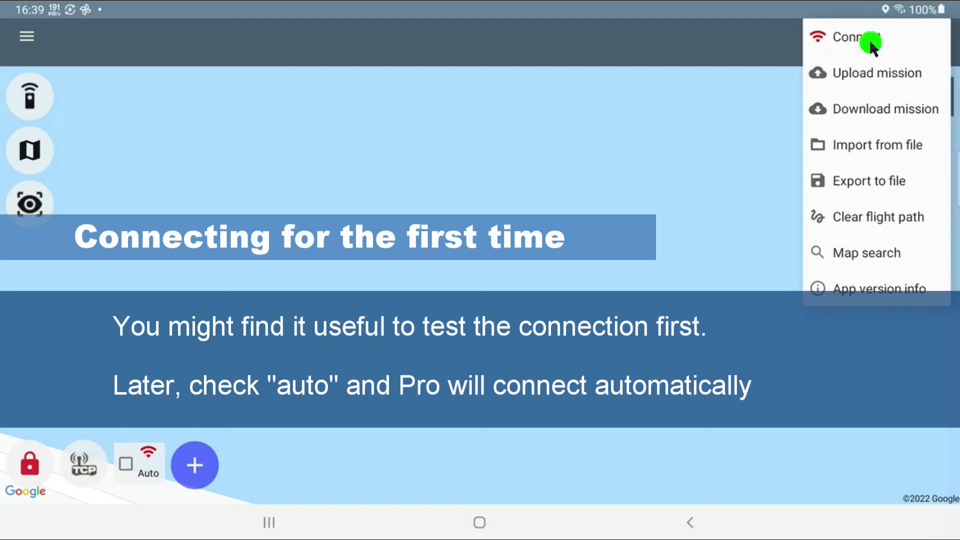
click(872, 48)
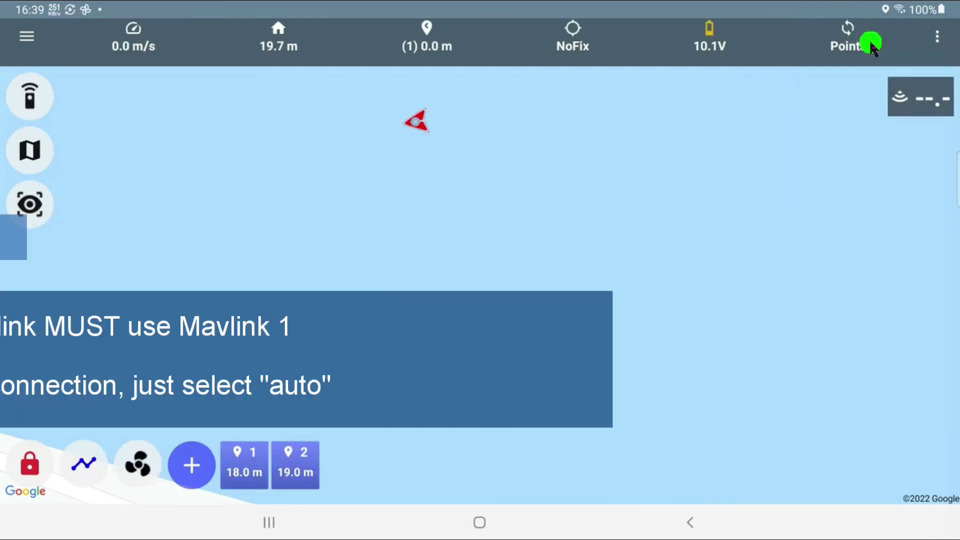